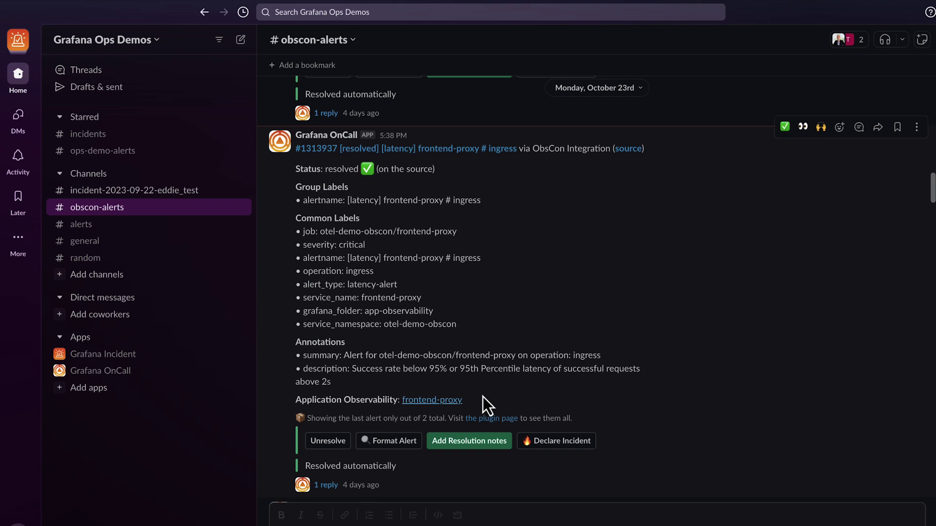
Follow the frontend-proxy latency alert's link to the otel-demo-obscon Services list.
click(448, 401)
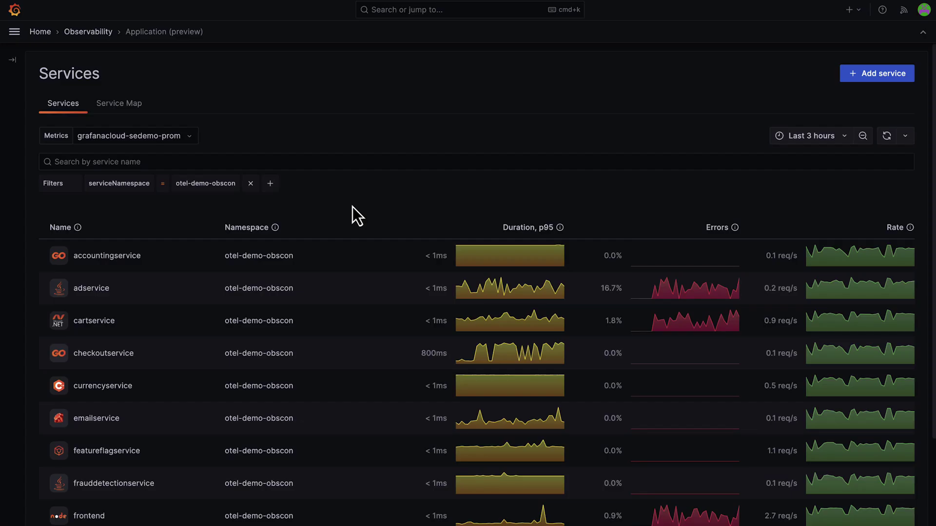
scroll(353, 209, down, 3)
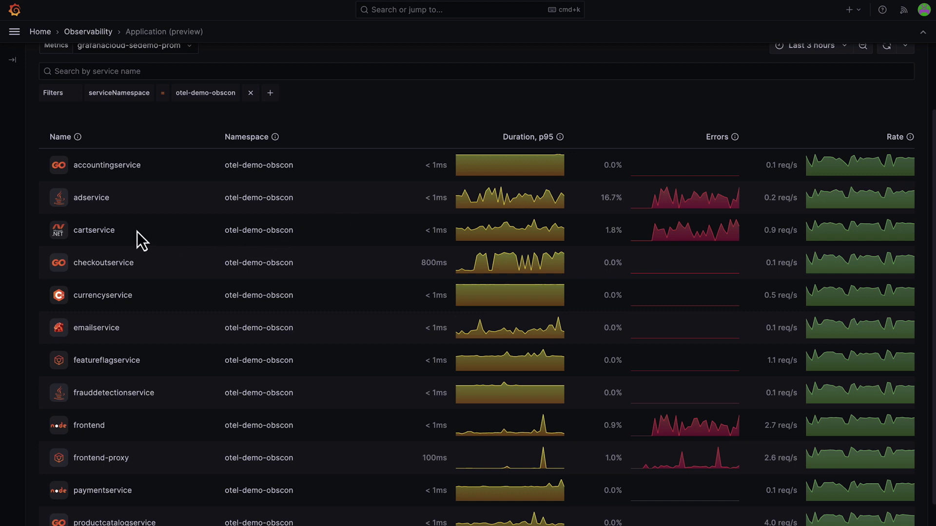
Open the cartservice overview from the Services table.
click(103, 232)
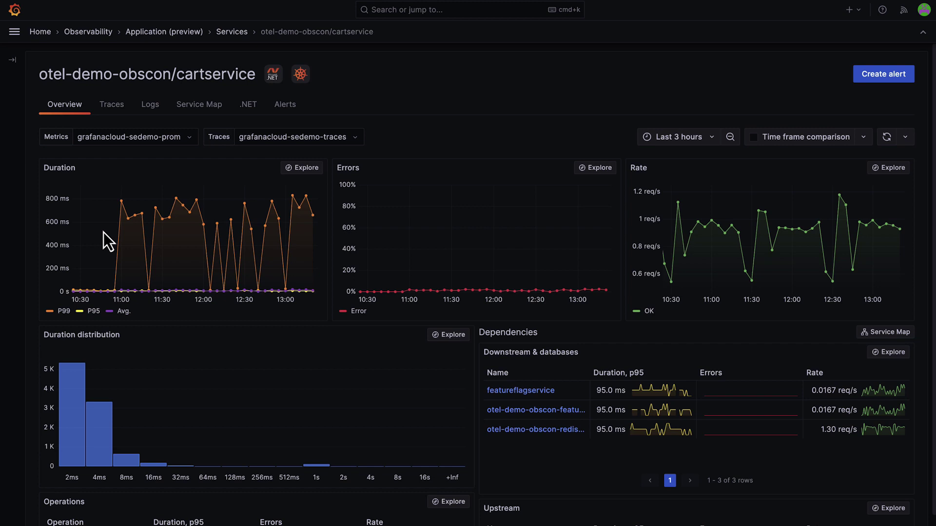
scroll(103, 232, down, 2)
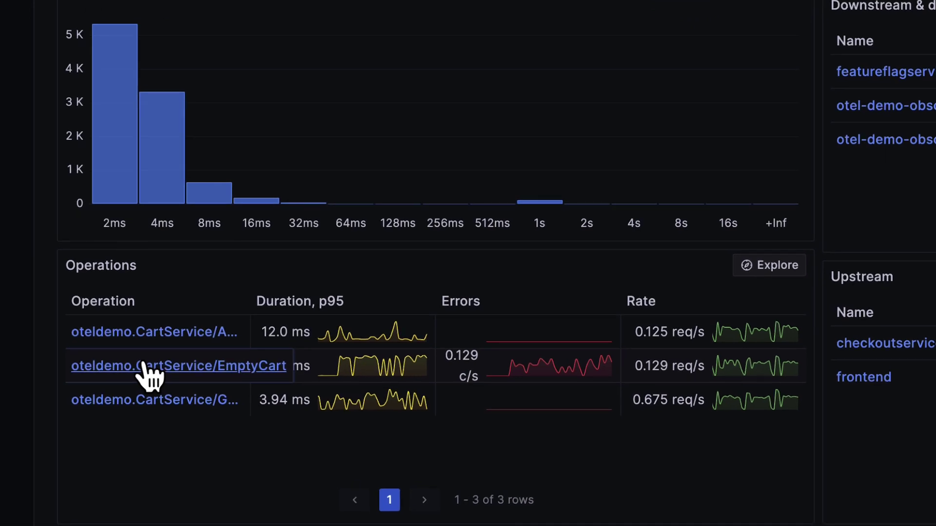
Open the oteldemo.CartService/EmptyCart operation and show its traces.
click(145, 366)
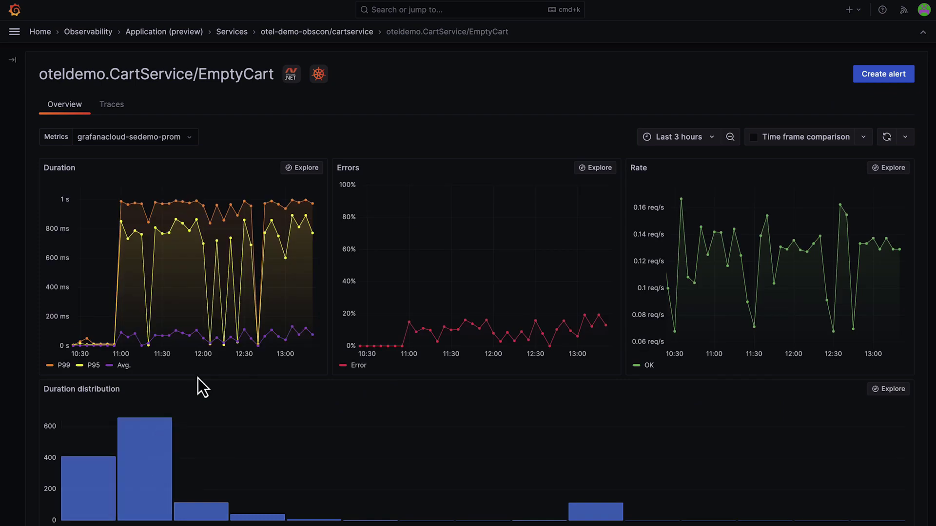
click(125, 112)
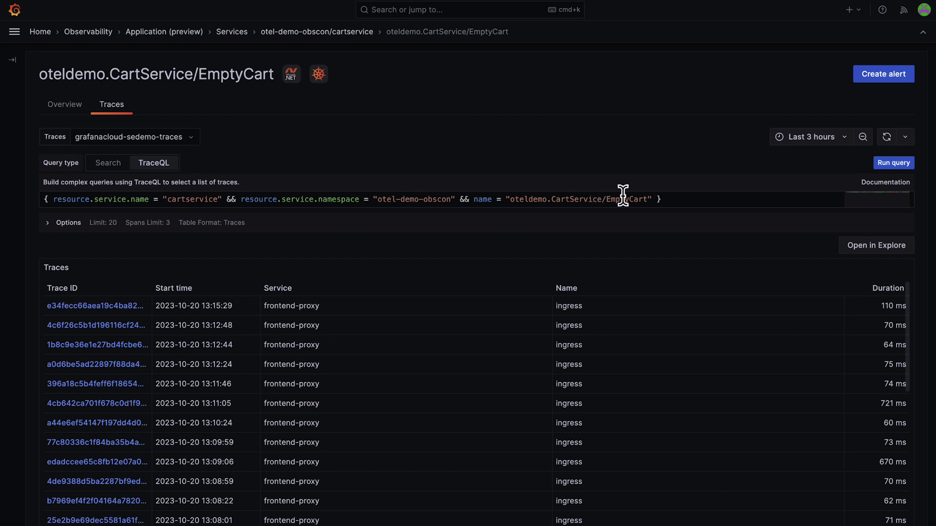
Add '&& status = error' to the EmptyCart TraceQL query and run it.
click(656, 198)
text(&& status )
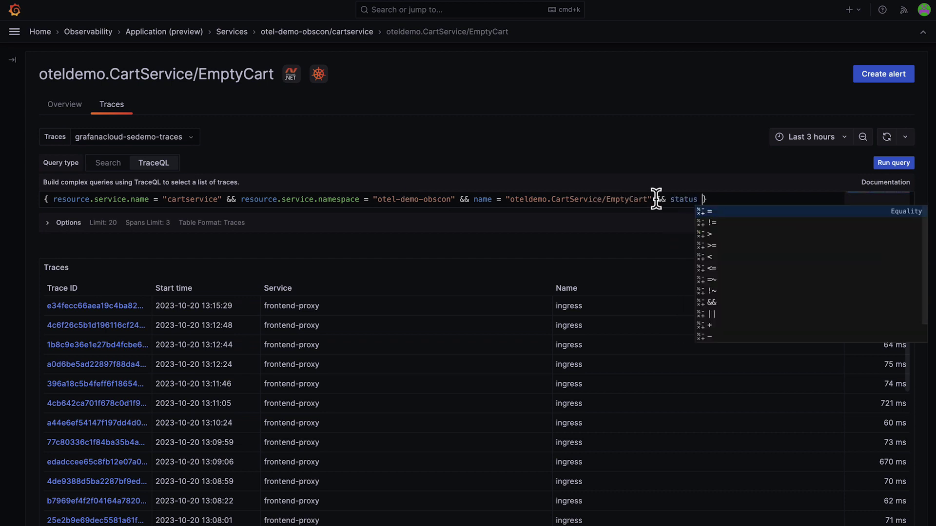
text(= error)
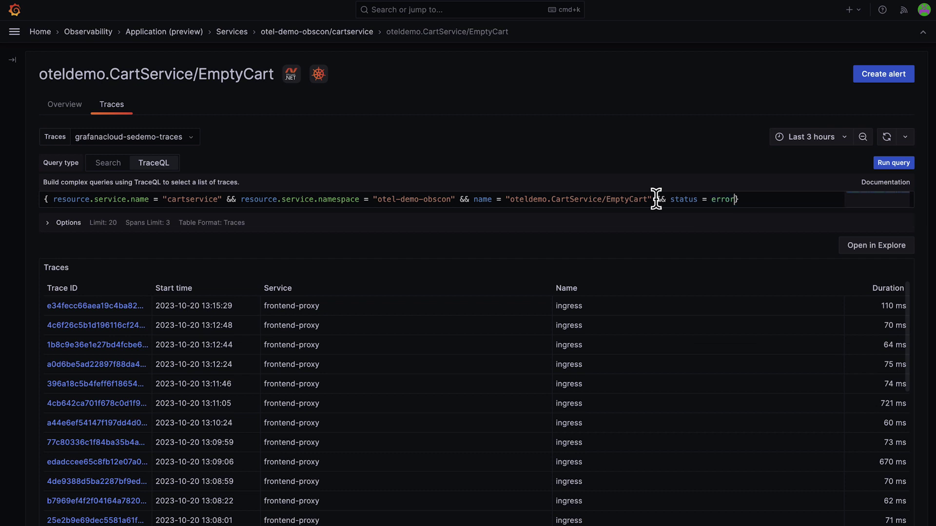
key(shift+Return)
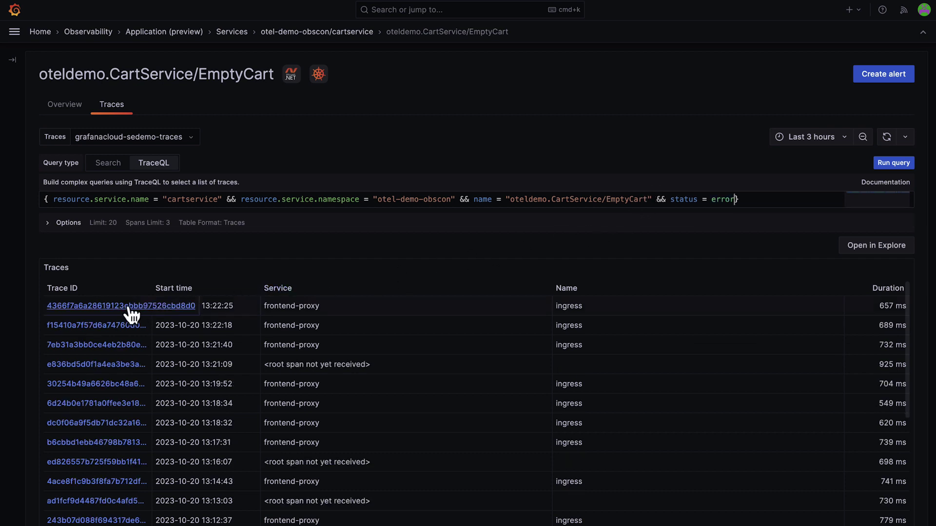
Find the Redis connection exception in the latest error trace's cartservice span, then open its logs.
click(130, 308)
scroll(70, 424, down, 3)
scroll(70, 425, down, 2)
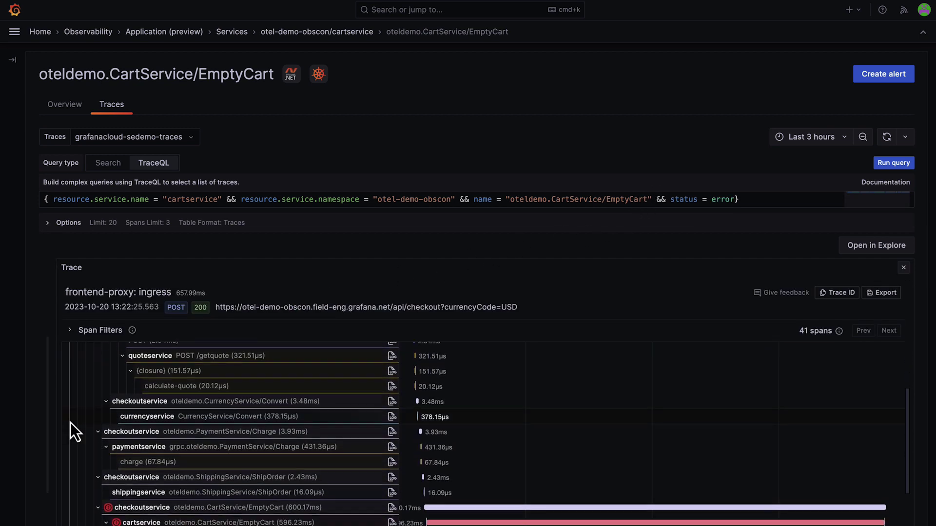
scroll(70, 422, down, 2)
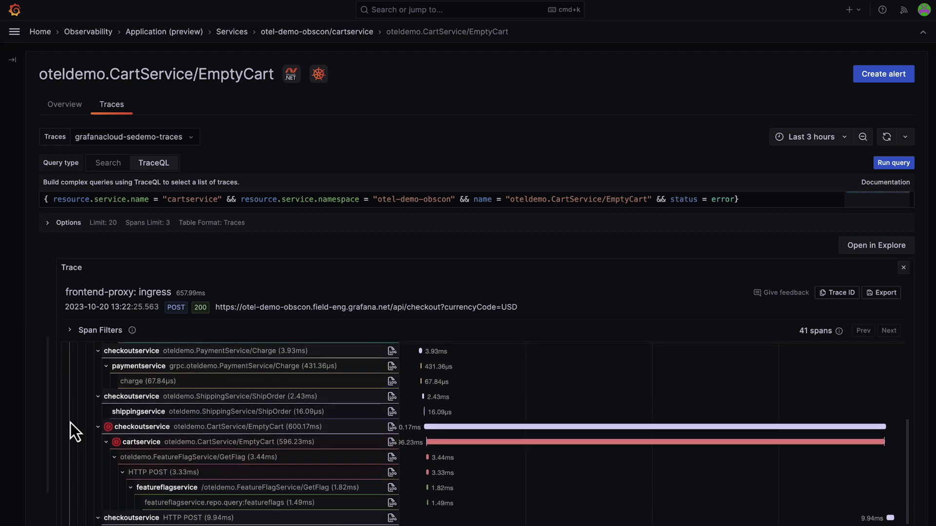
click(173, 441)
scroll(172, 447, down, 1)
scroll(173, 447, down, 1)
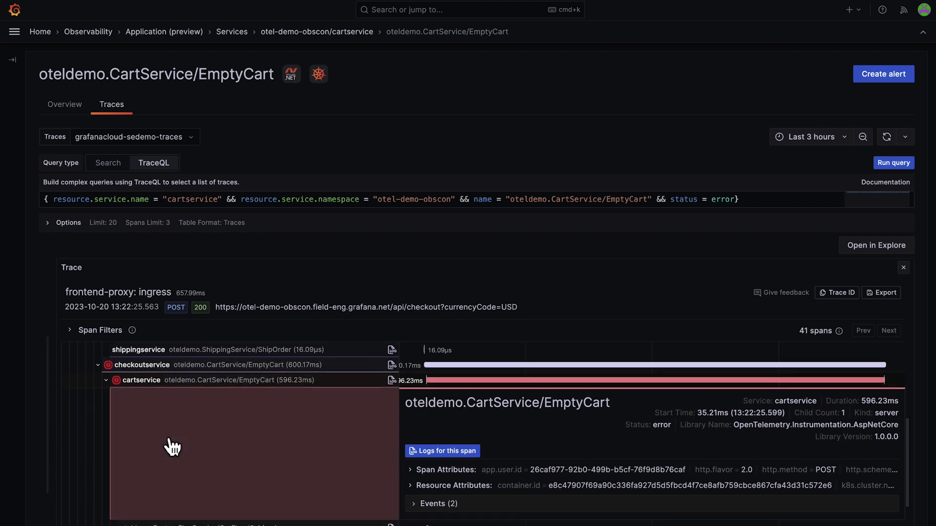
click(416, 506)
scroll(418, 512, down, 1)
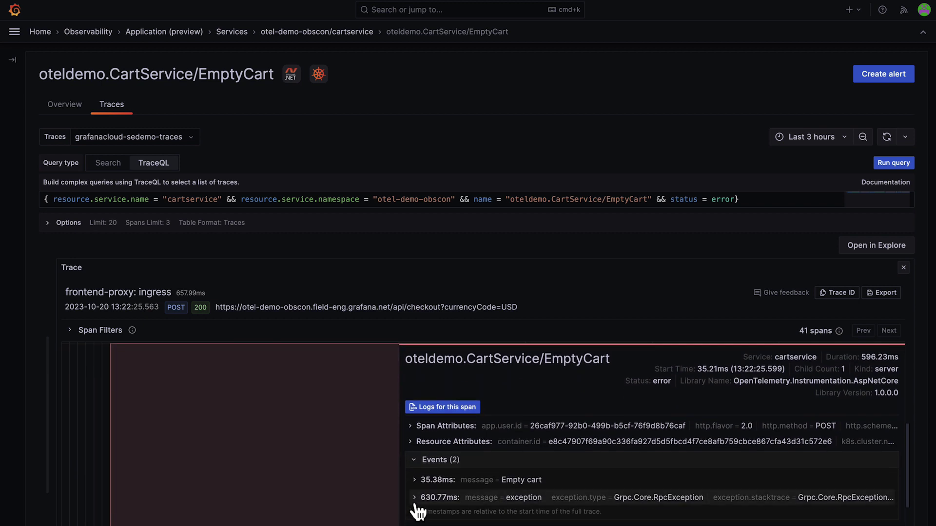
click(416, 505)
scroll(417, 510, down, 2)
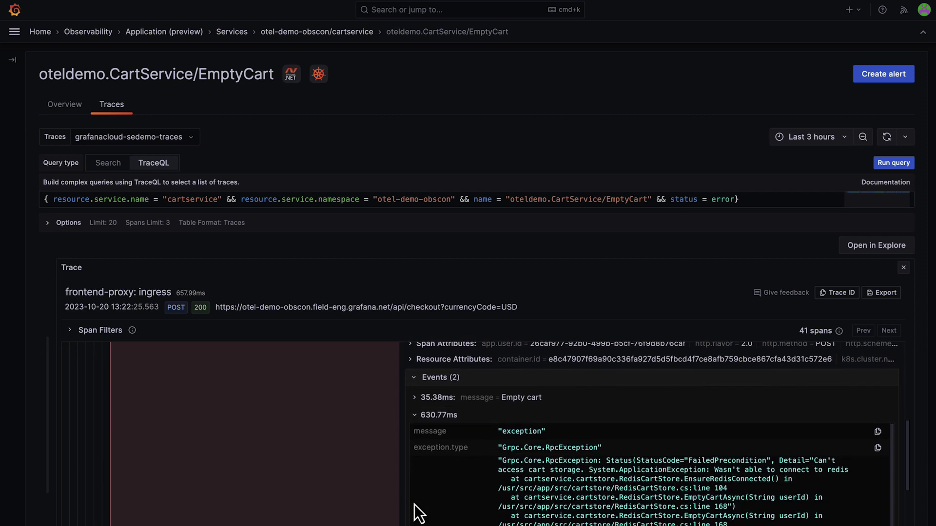
drag(715, 470, 845, 470)
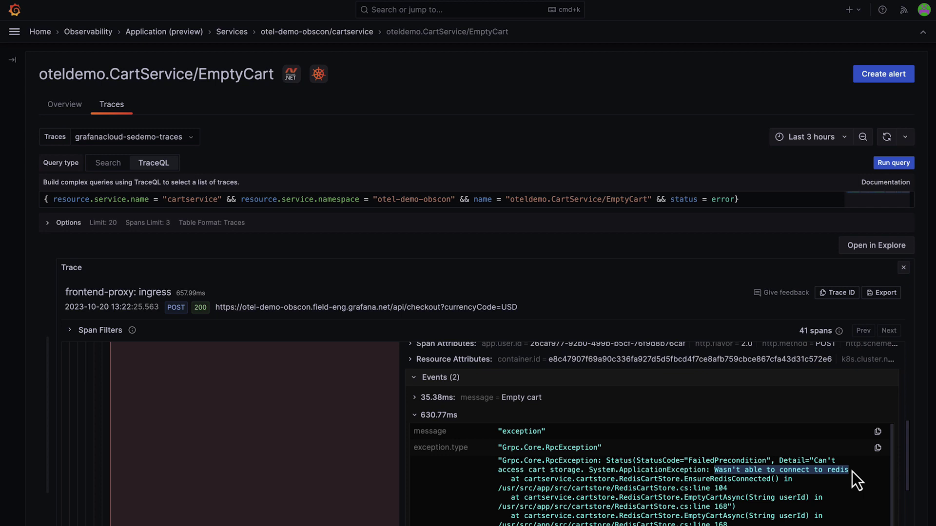
scroll(852, 472, up, 1)
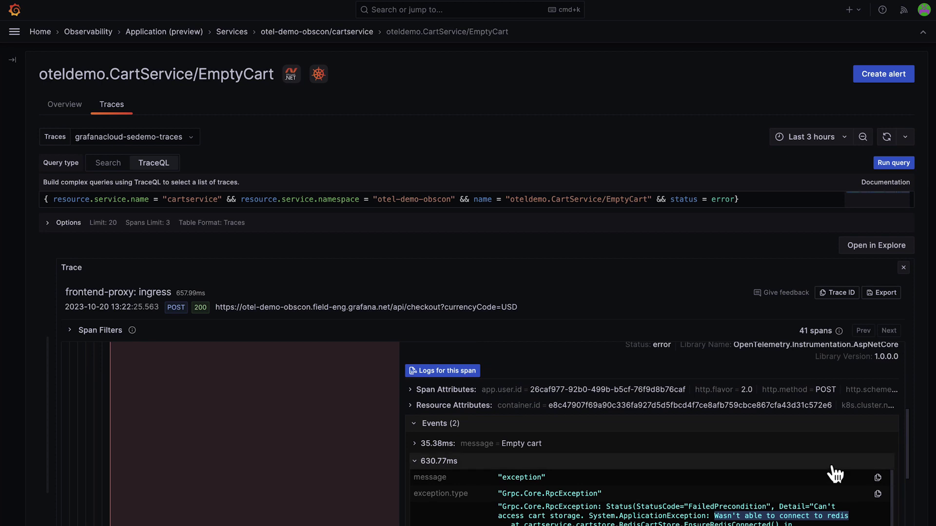
click(448, 371)
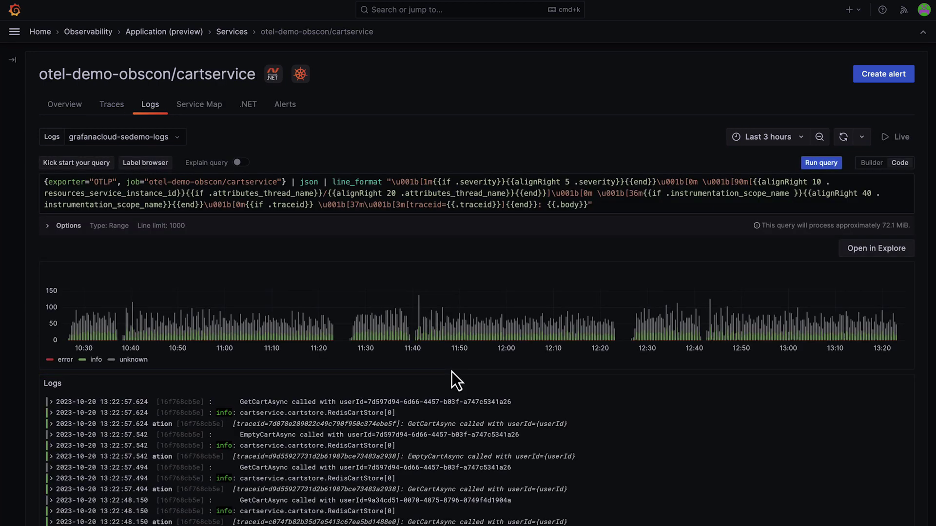
scroll(95, 434, down, 3)
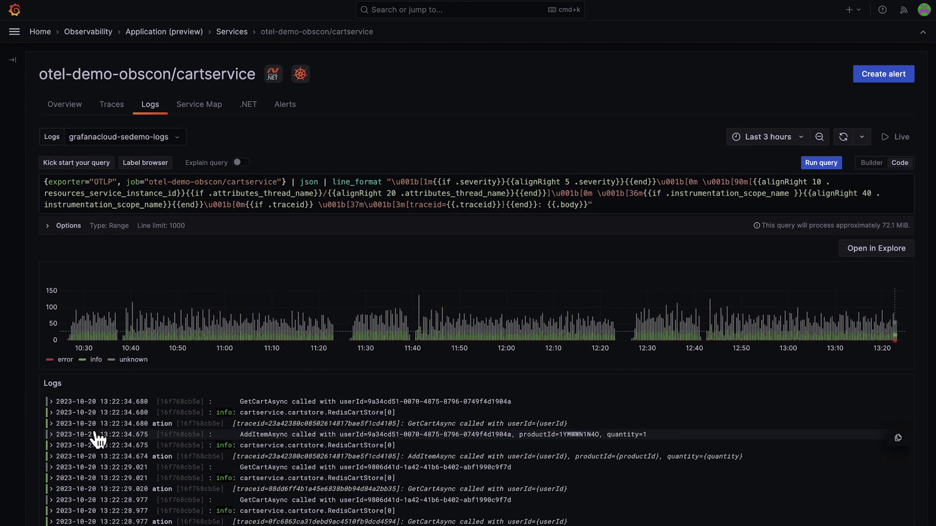
scroll(95, 440, down, 1)
scroll(98, 441, down, 1)
scroll(98, 442, down, 1)
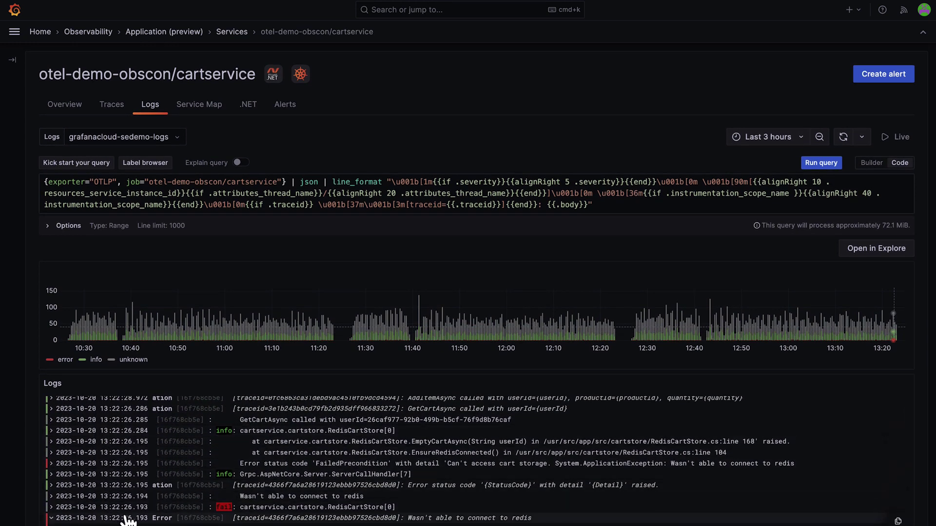
Inspect the 'Wasn't able to connect to redis' log line, then open the frontend service overview.
click(109, 520)
scroll(124, 520, down, 2)
scroll(139, 521, down, 1)
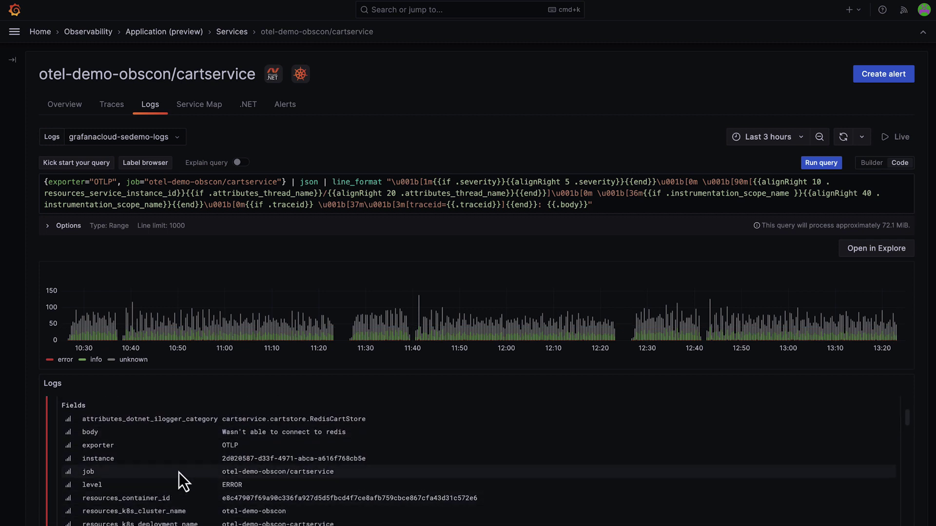
drag(222, 433, 300, 433)
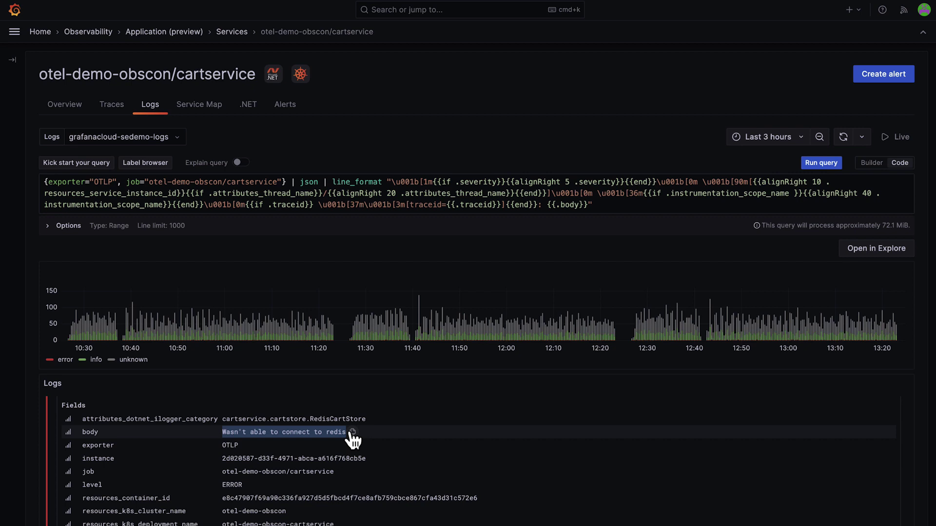
key(alt+Left)
scroll(185, 234, down, 1)
scroll(184, 234, down, 2)
scroll(184, 234, down, 1)
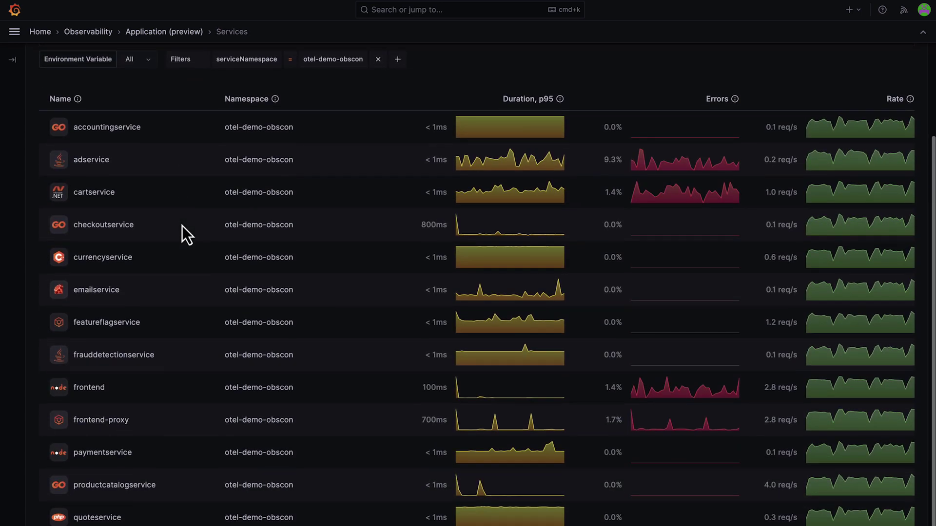
click(90, 388)
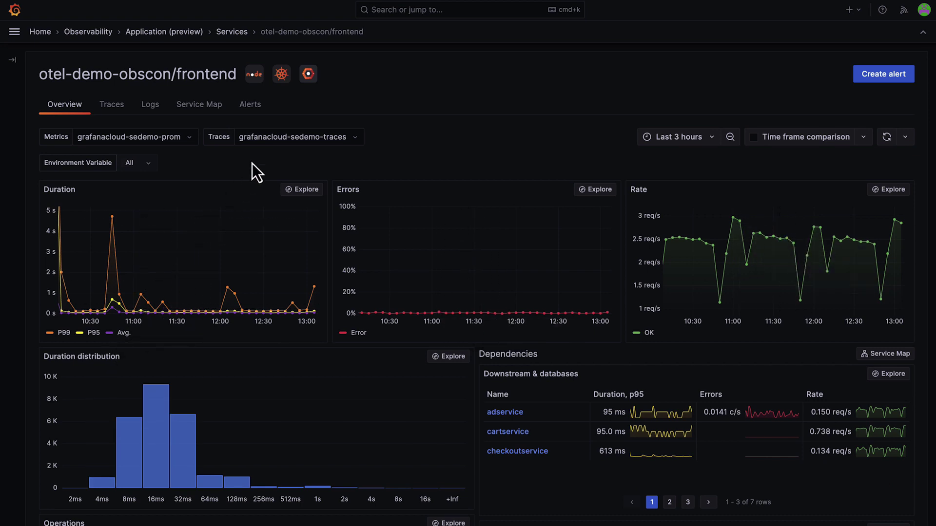
mouse_move(281, 74)
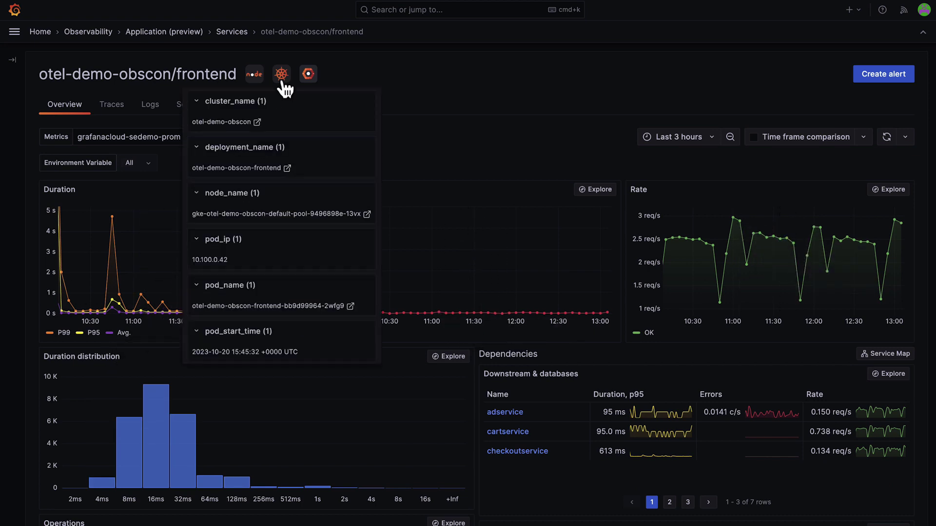
scroll(277, 263, down, 1)
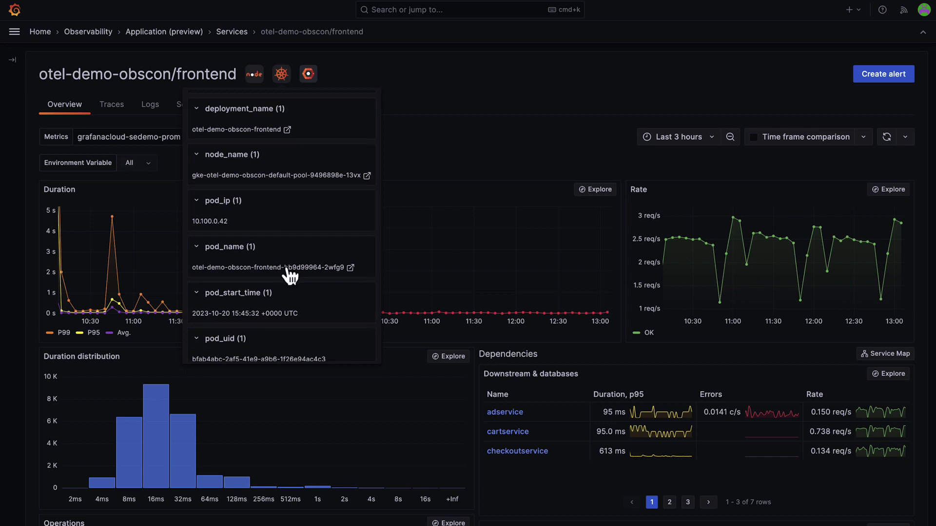
Open Kubernetes details for pod otel-demo-obscon-frontend-bb9d99964-2wfg9, Running with 61 restarts.
click(286, 267)
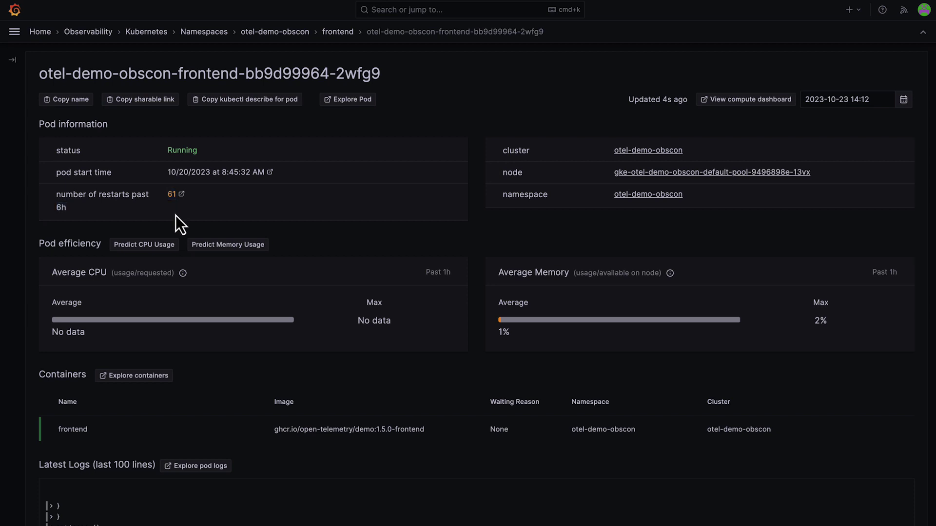
scroll(175, 220, down, 2)
scroll(176, 218, down, 2)
scroll(176, 218, down, 2)
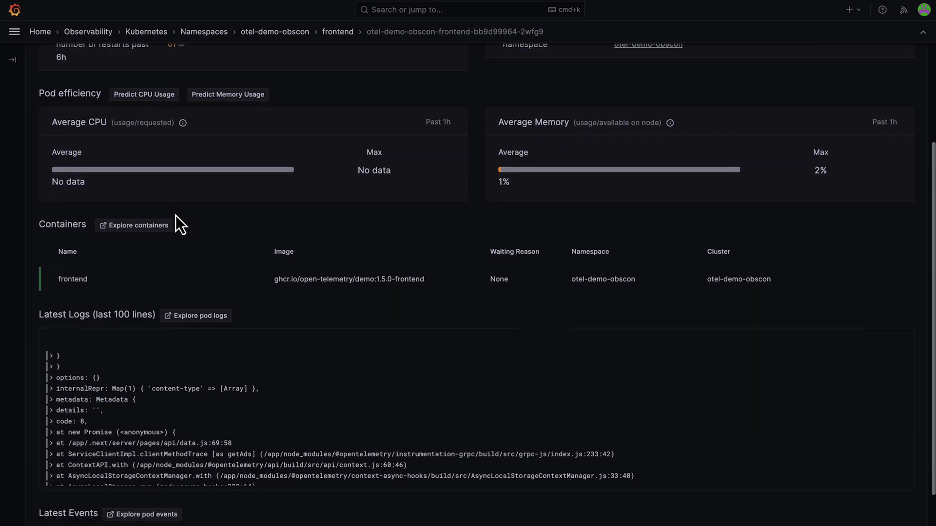
scroll(175, 217, down, 1)
scroll(99, 368, down, 2)
scroll(98, 368, down, 2)
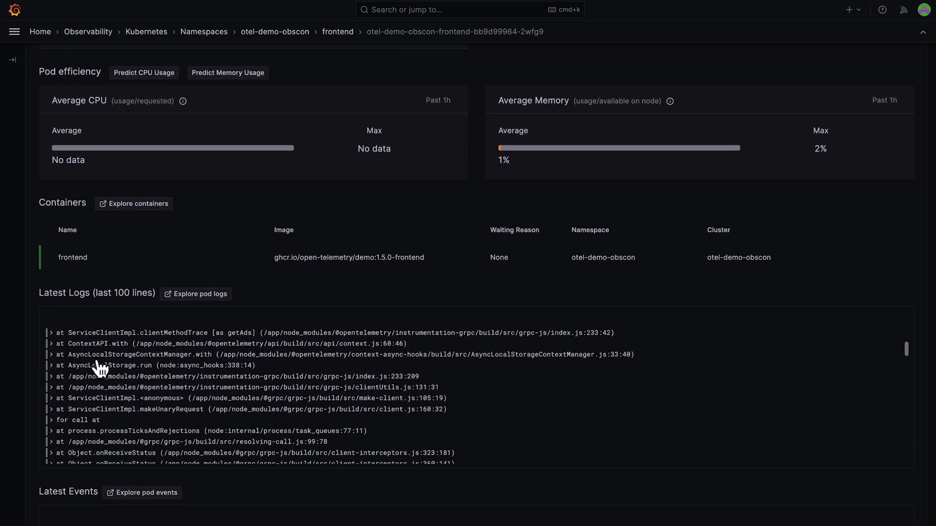
scroll(99, 368, down, 3)
scroll(81, 368, down, 3)
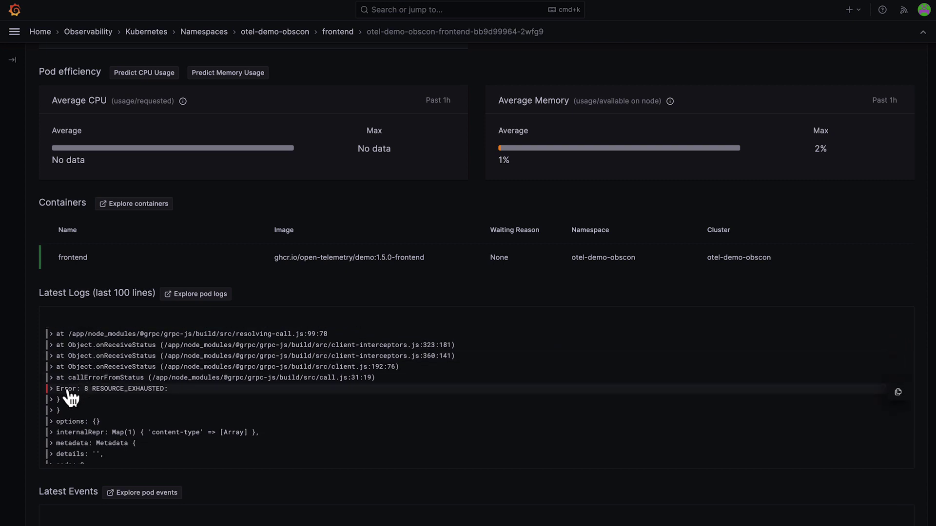
Expand the 'Error: 8 RESOURCE_EXHAUSTED' log entry and a liveness probe failure event.
click(76, 390)
scroll(76, 397, down, 3)
scroll(26, 479, down, 1)
scroll(26, 479, down, 1)
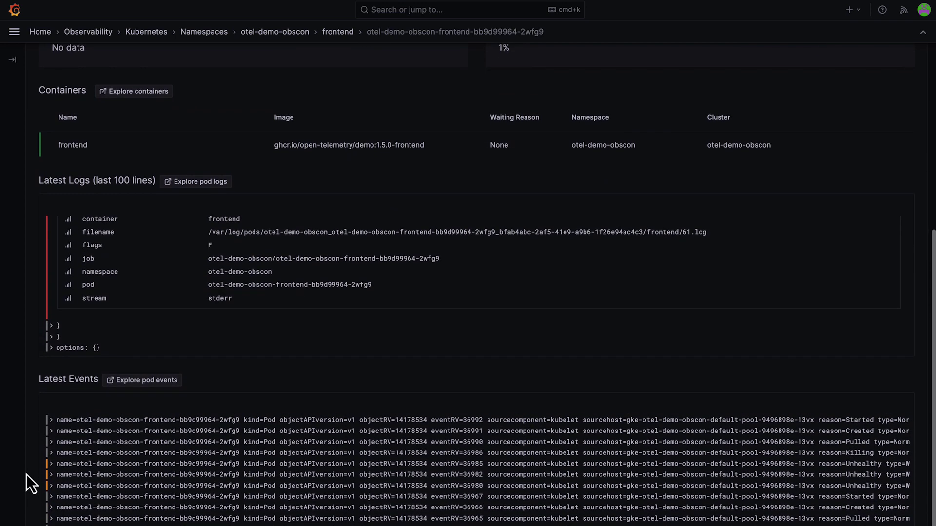
click(82, 479)
scroll(86, 474, down, 2)
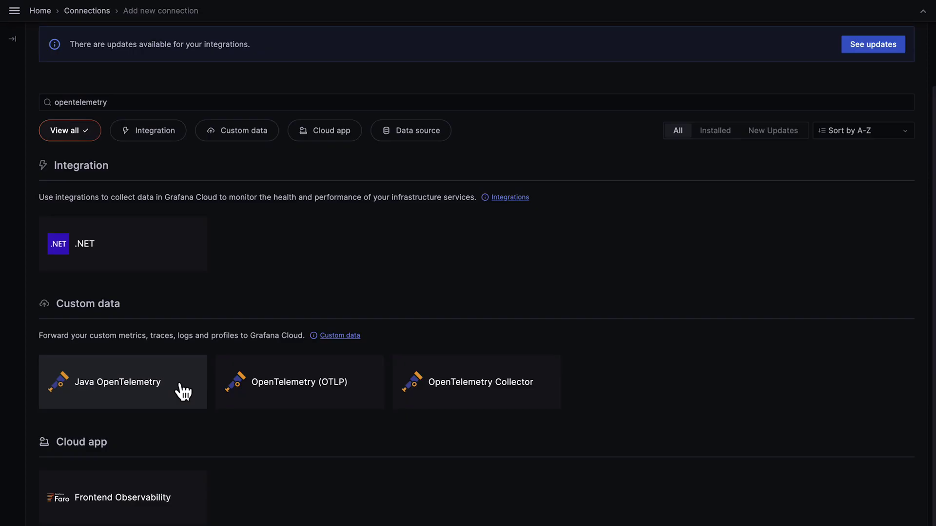
Open the Java OpenTelemetry setup instructions from the opentelemetry connection search.
click(182, 390)
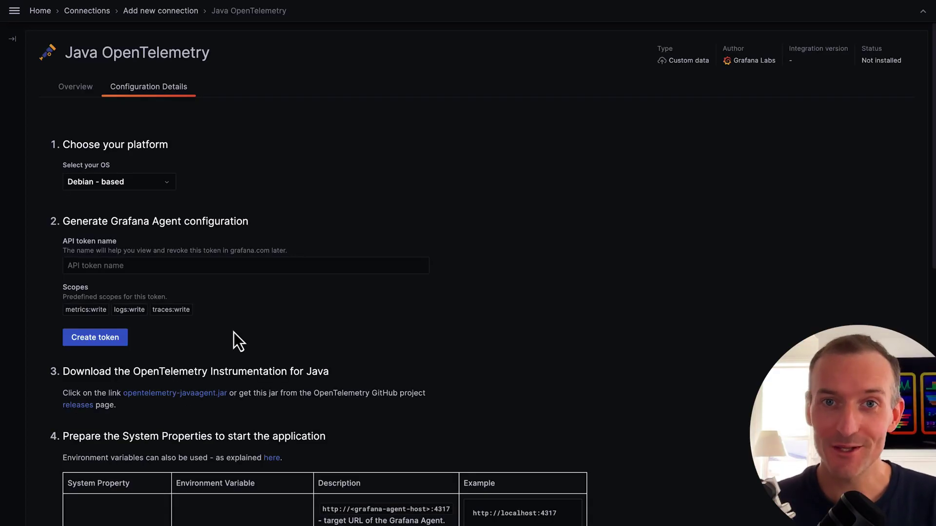
scroll(233, 333, down, 1)
scroll(233, 332, down, 1)
scroll(233, 333, down, 1)
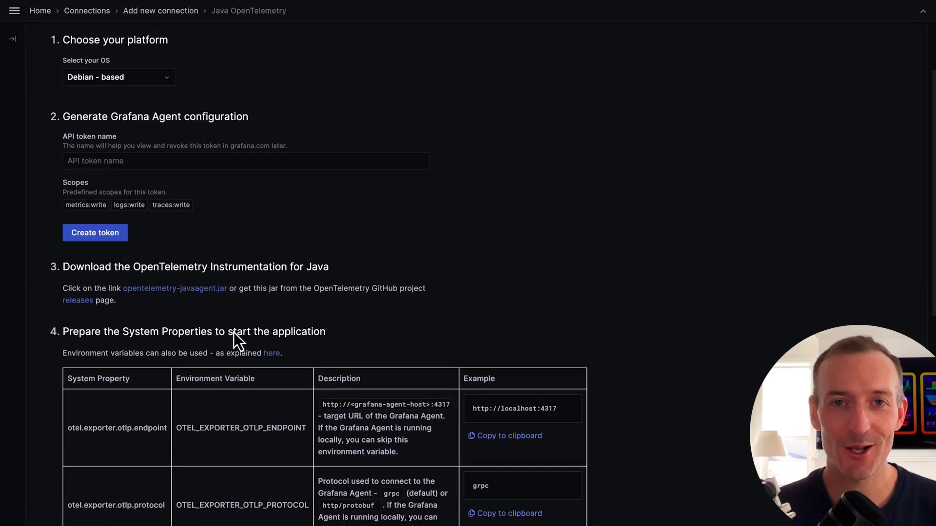
scroll(234, 333, down, 1)
scroll(233, 332, down, 1)
scroll(234, 332, down, 1)
scroll(233, 333, down, 2)
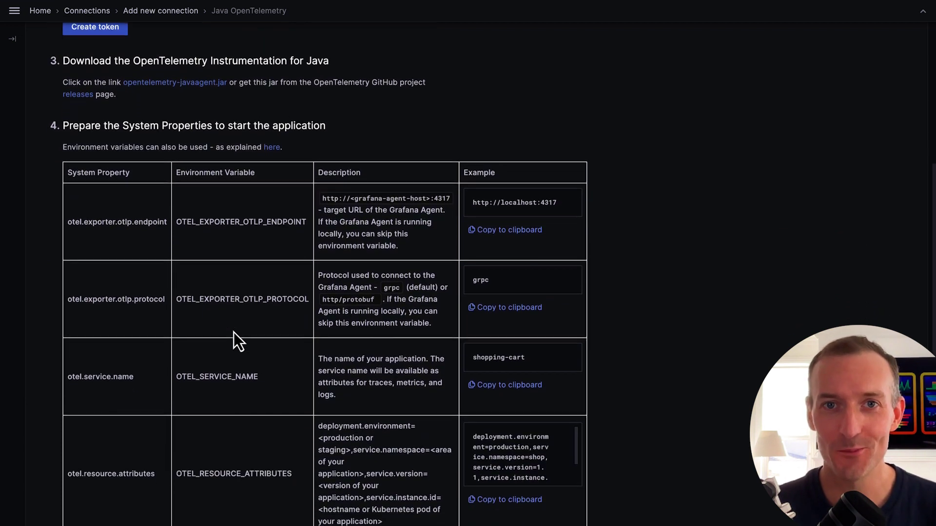
scroll(234, 333, down, 2)
scroll(233, 332, down, 2)
scroll(233, 333, down, 2)
scroll(234, 333, down, 2)
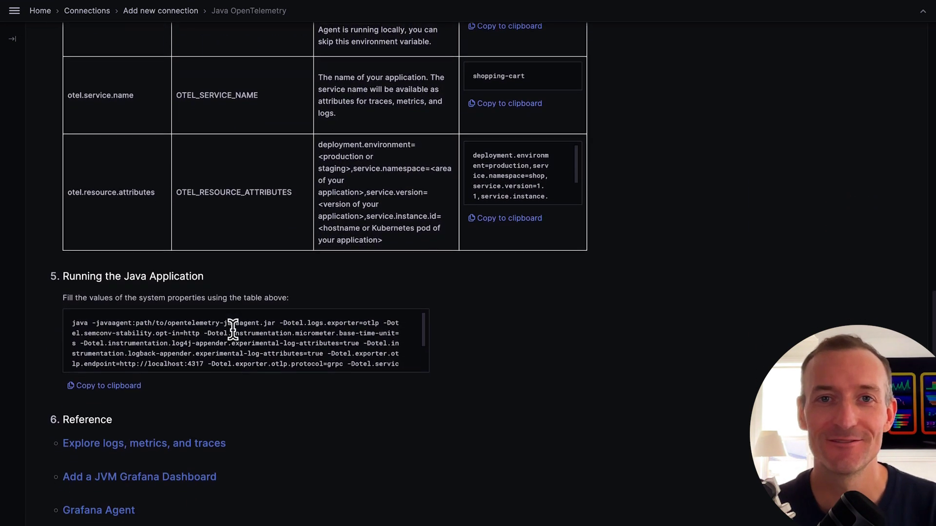